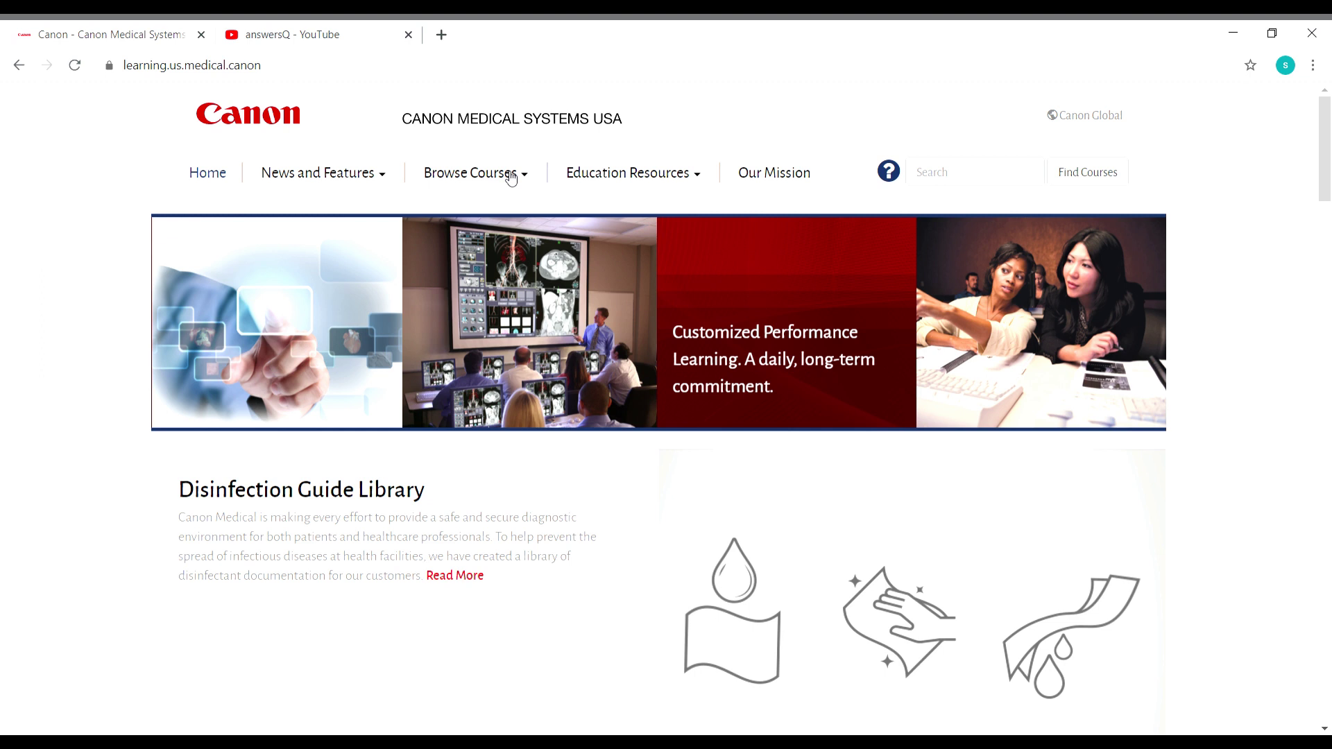
- Open the Canon Browse Courses menu, then switch to the answersQ YouTube channel tab
click(511, 178)
click(271, 35)
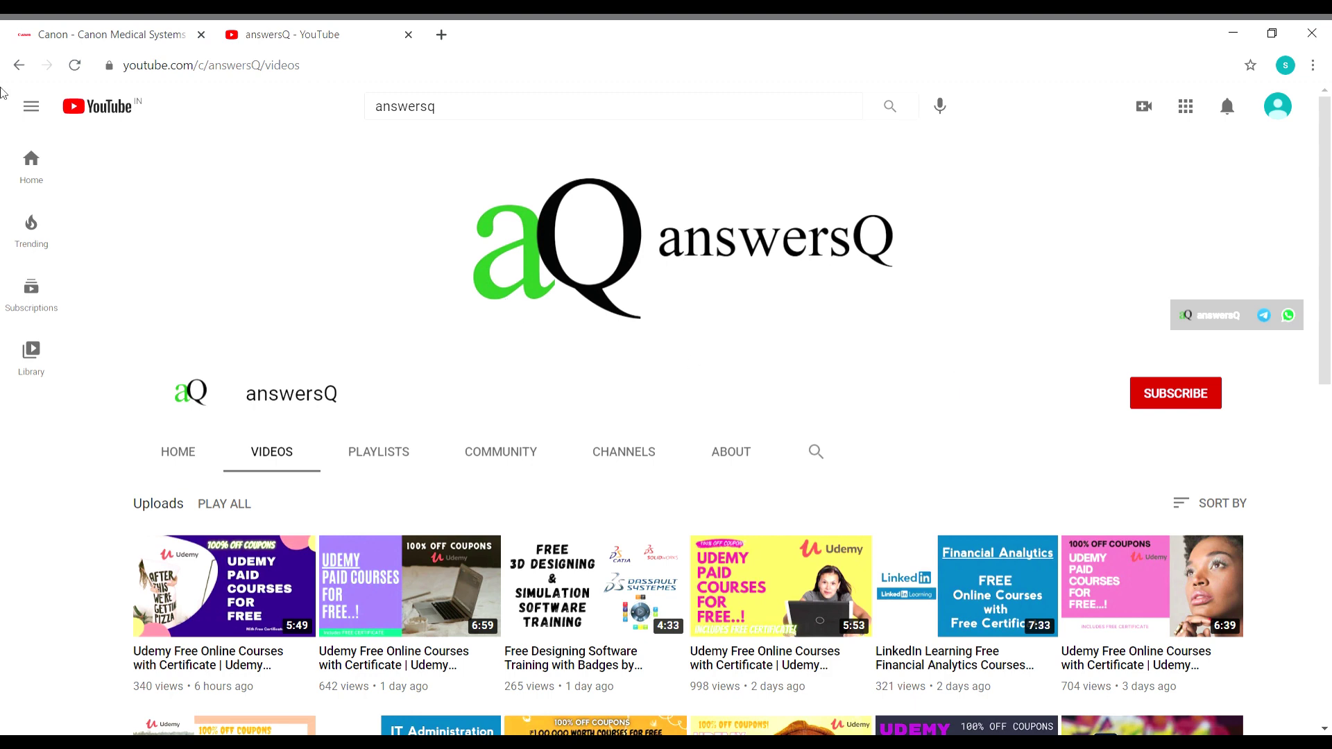
- Return to the Canon learning home page and reopen the Browse Courses menu
click(94, 42)
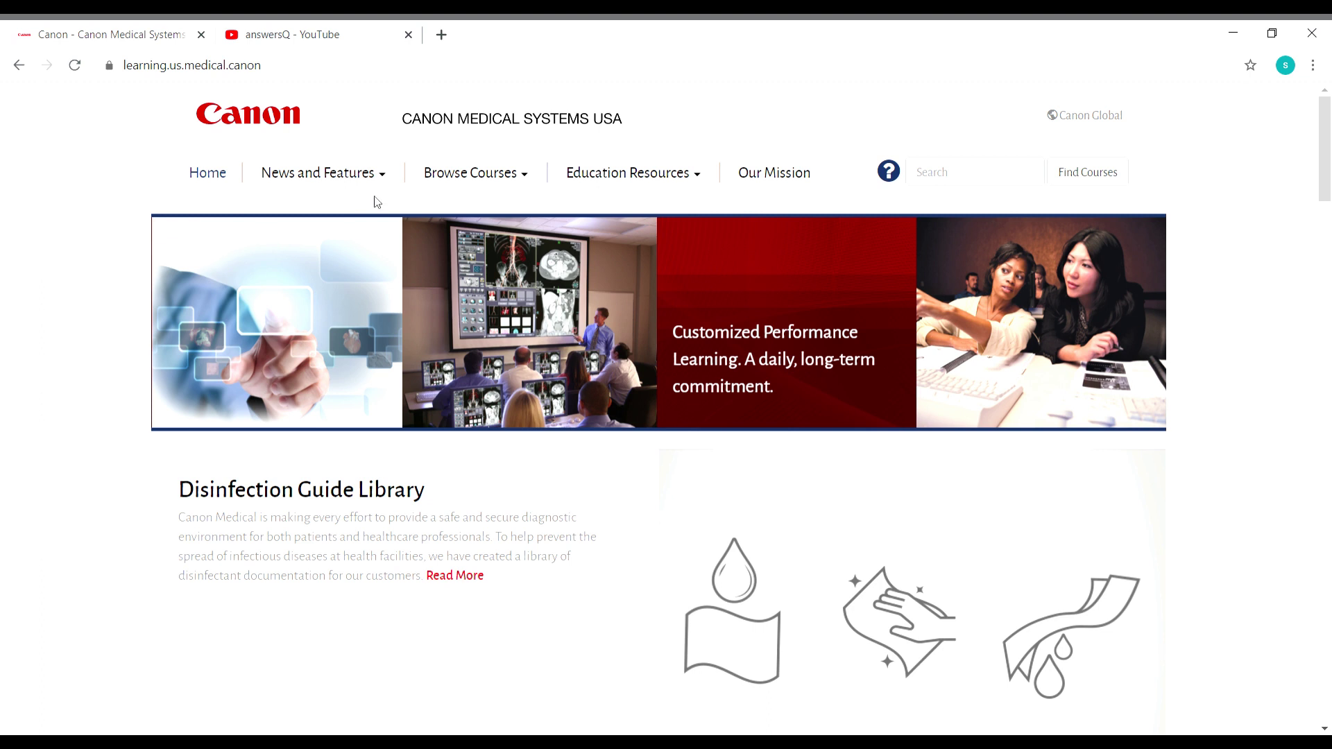
click(470, 180)
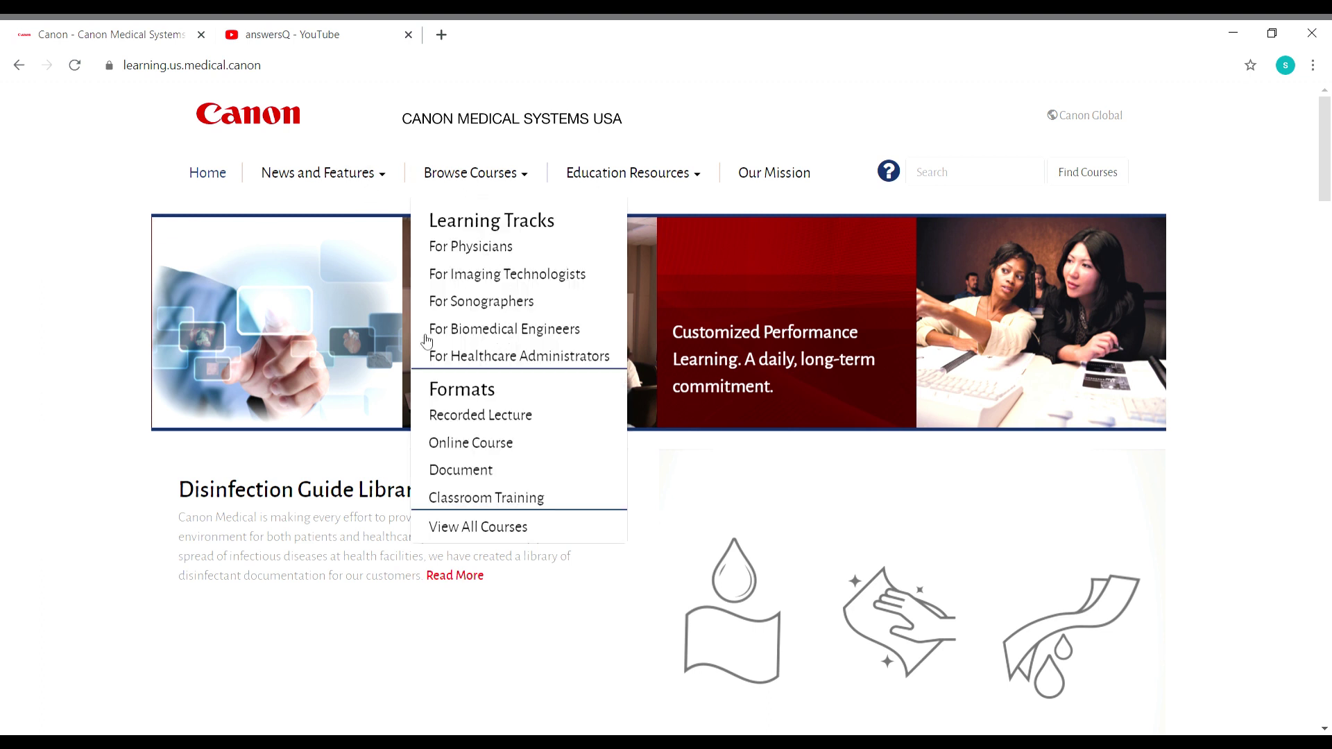
- Open the For Biomedical Engineers listing and select the GEN 2220 Radiation Safety course
click(589, 331)
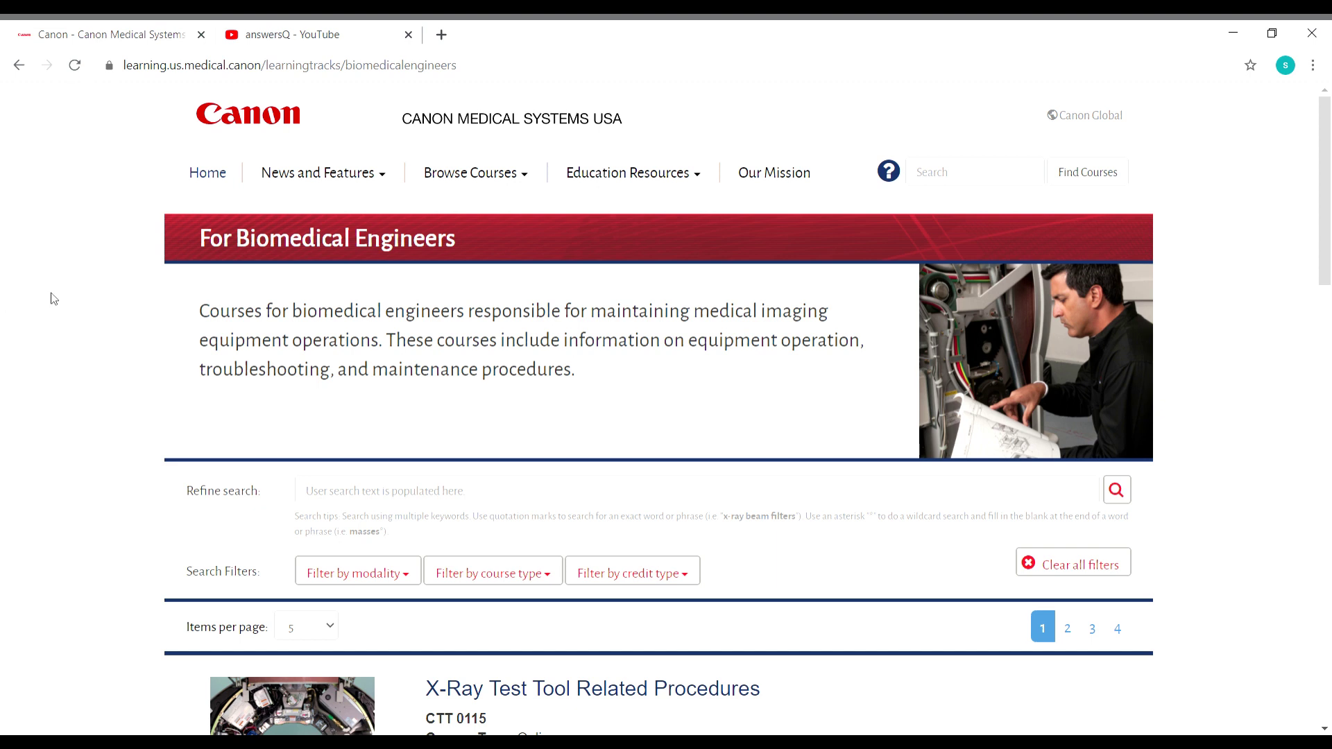
scroll(74, 323, down, 5)
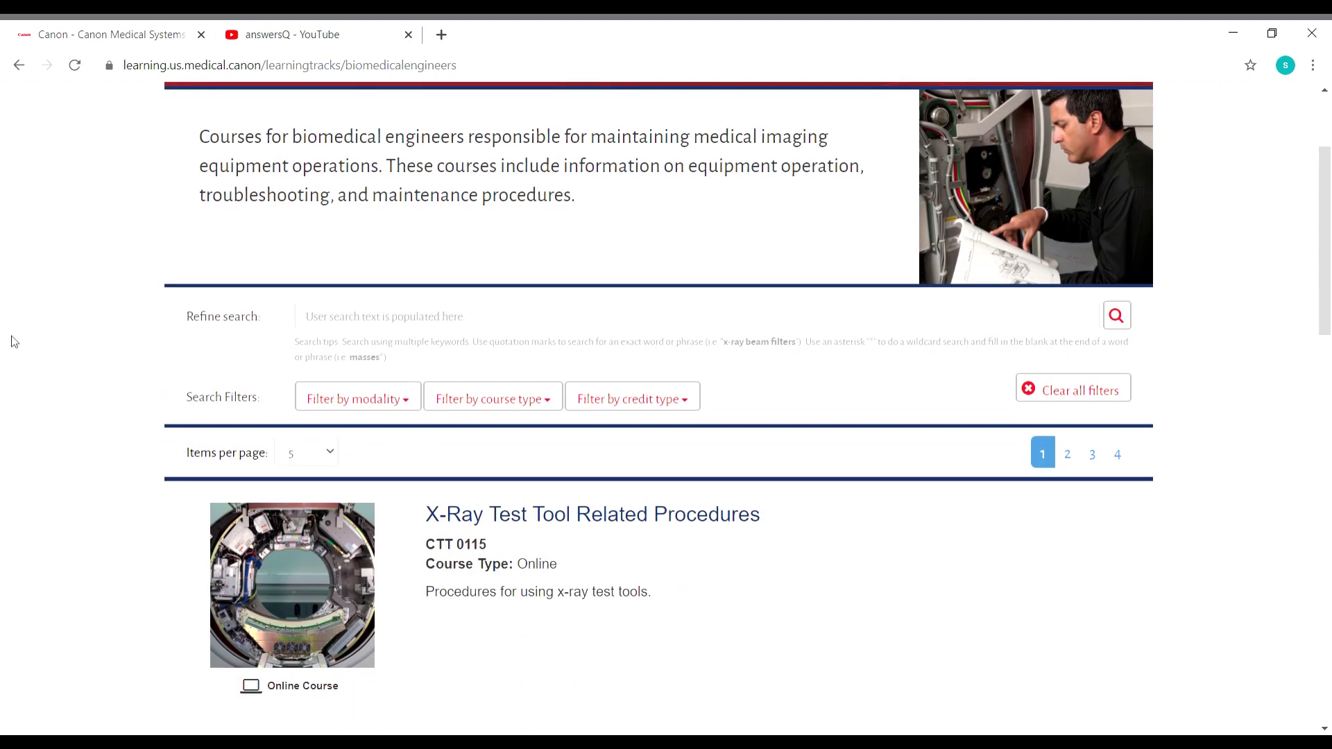
scroll(15, 339, up, 2)
scroll(32, 328, down, 3)
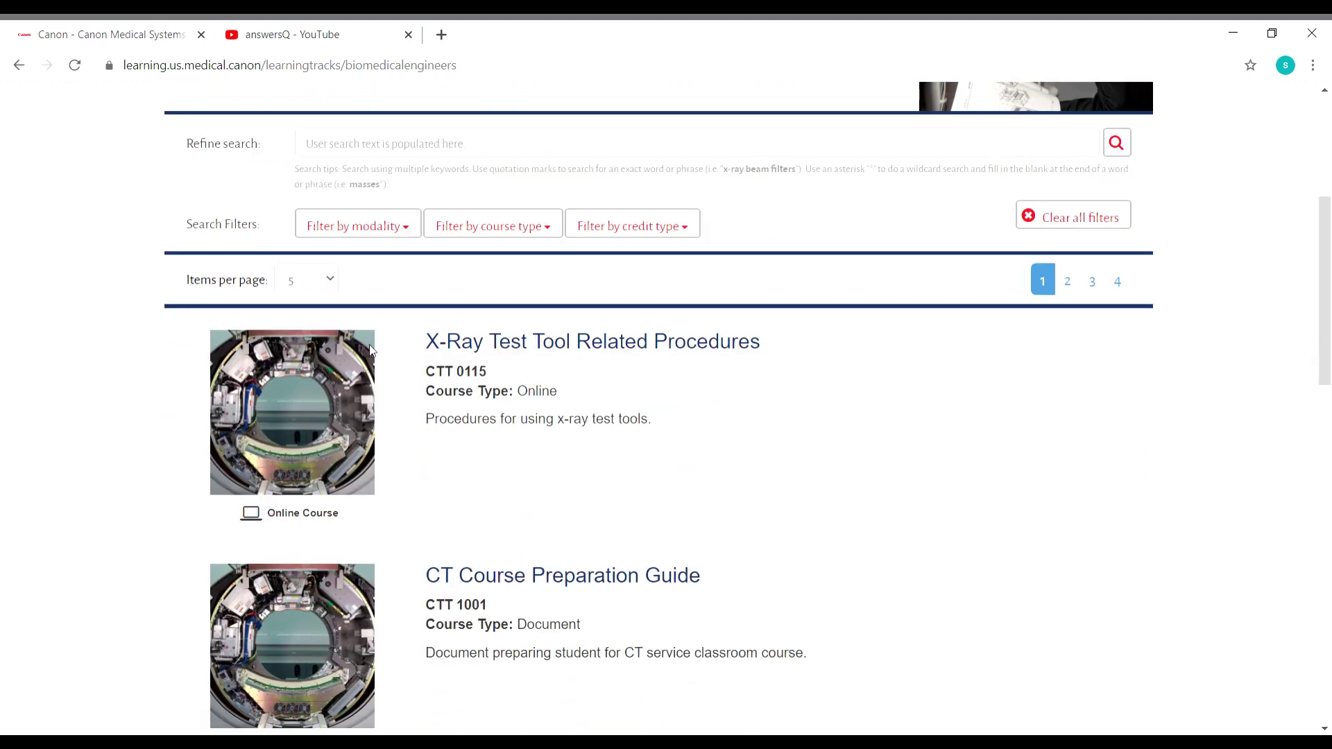
scroll(585, 360, down, 3)
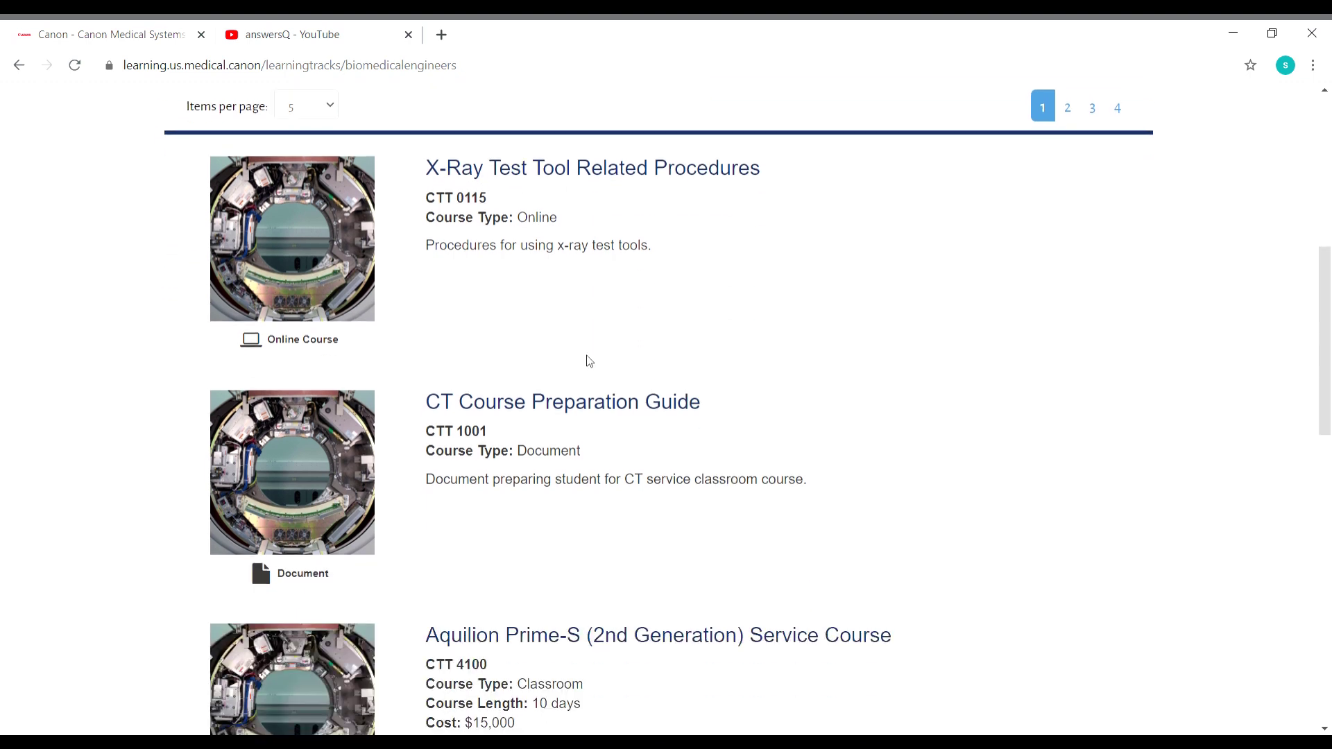
scroll(647, 402, down, 1)
scroll(647, 403, down, 1)
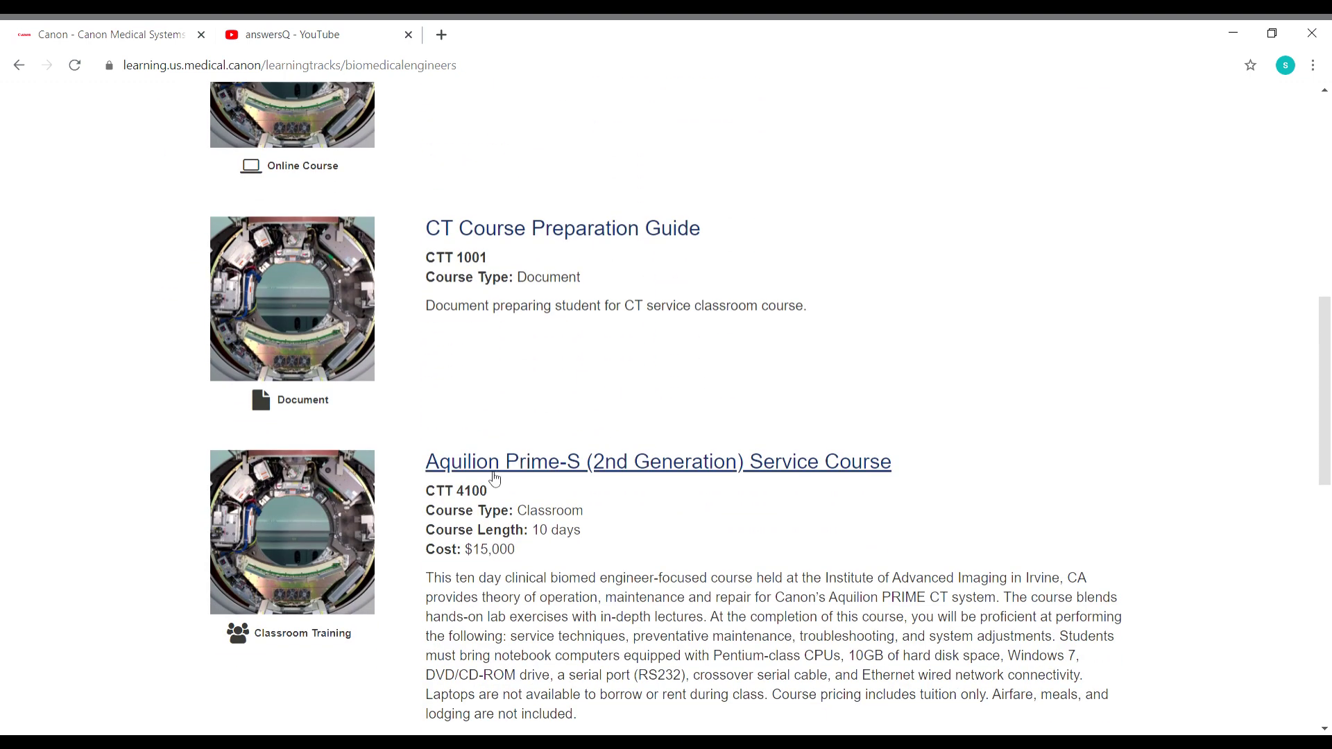
scroll(569, 476, down, 4)
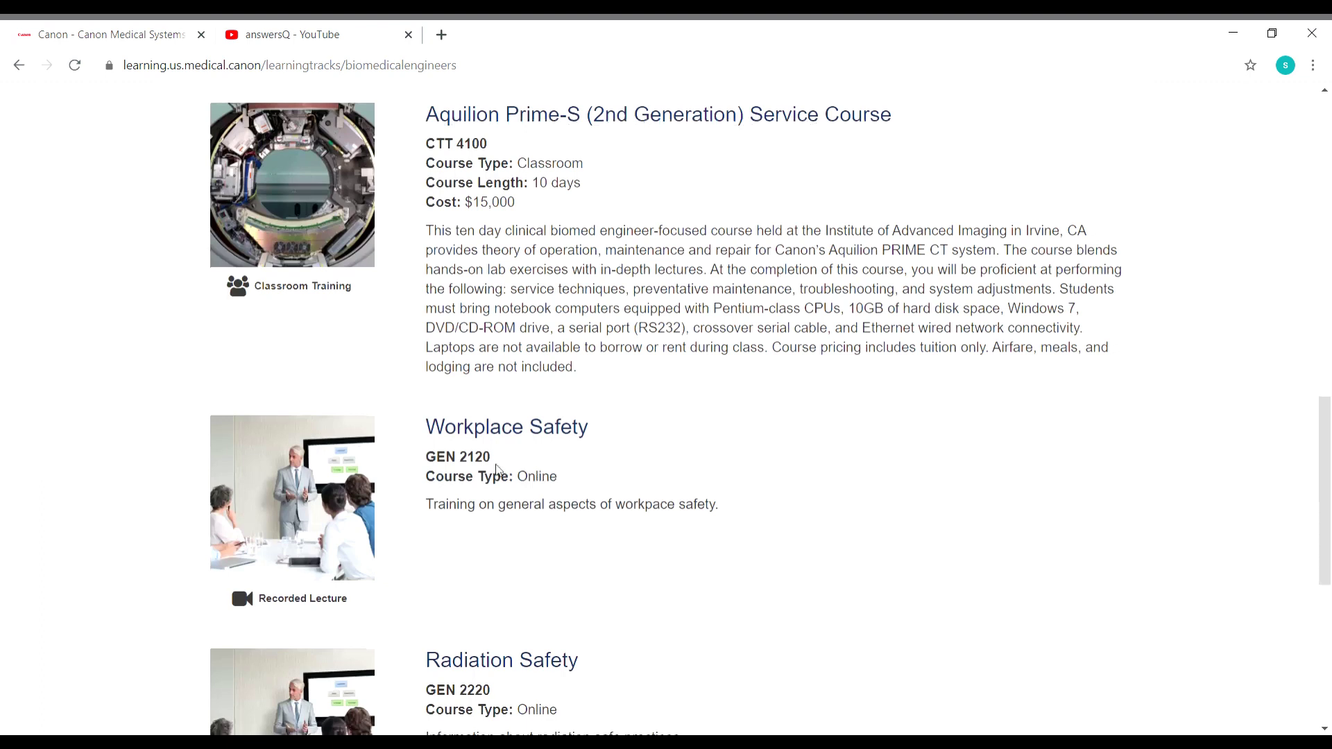
scroll(530, 469, down, 1)
scroll(525, 458, down, 2)
scroll(545, 506, down, 2)
scroll(544, 505, down, 1)
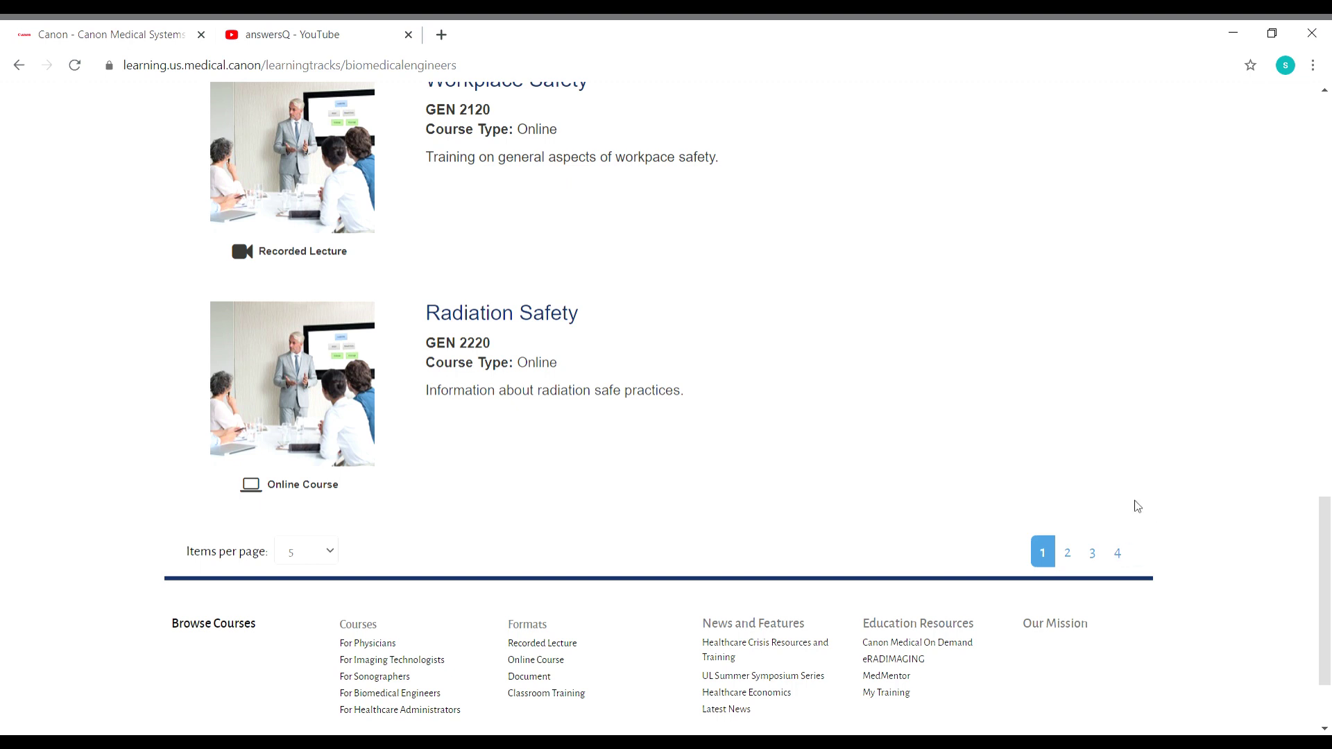
scroll(60, 486, up, 4)
scroll(60, 485, up, 4)
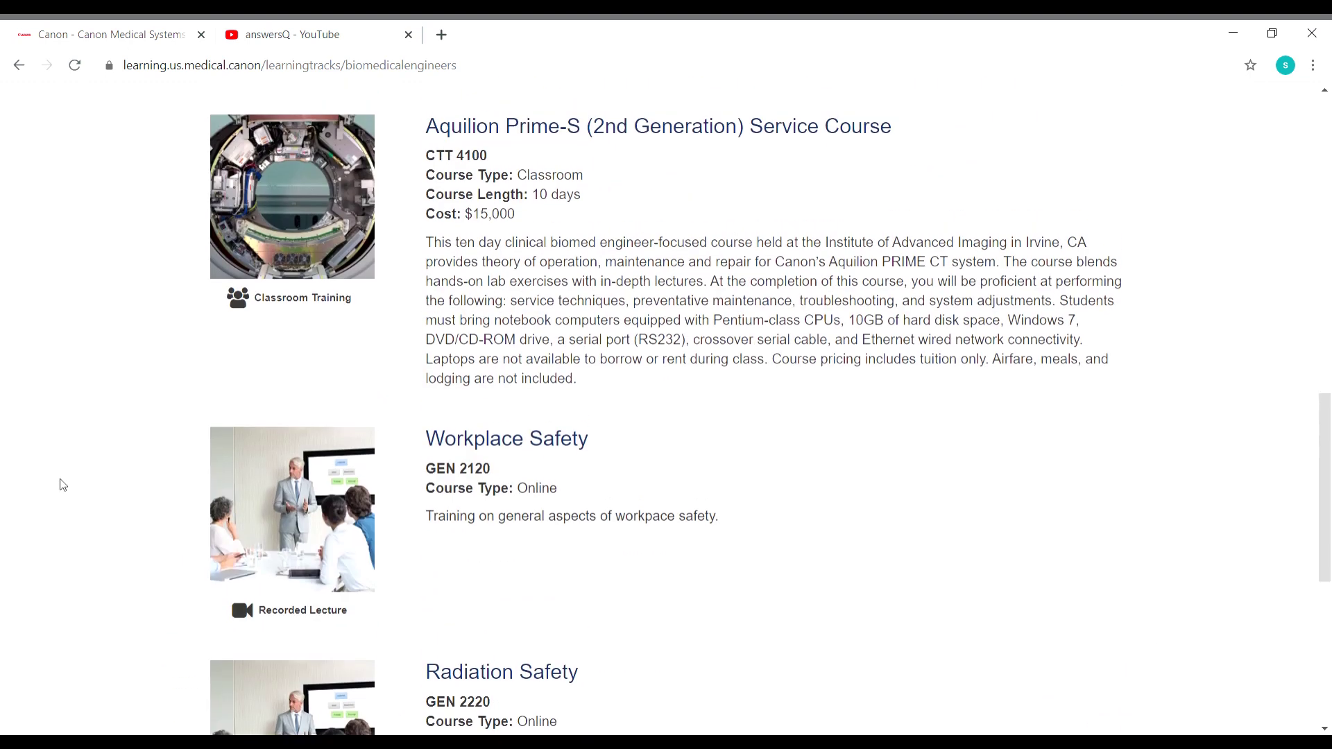
scroll(60, 486, up, 4)
scroll(60, 485, up, 4)
scroll(61, 485, up, 2)
scroll(61, 485, down, 3)
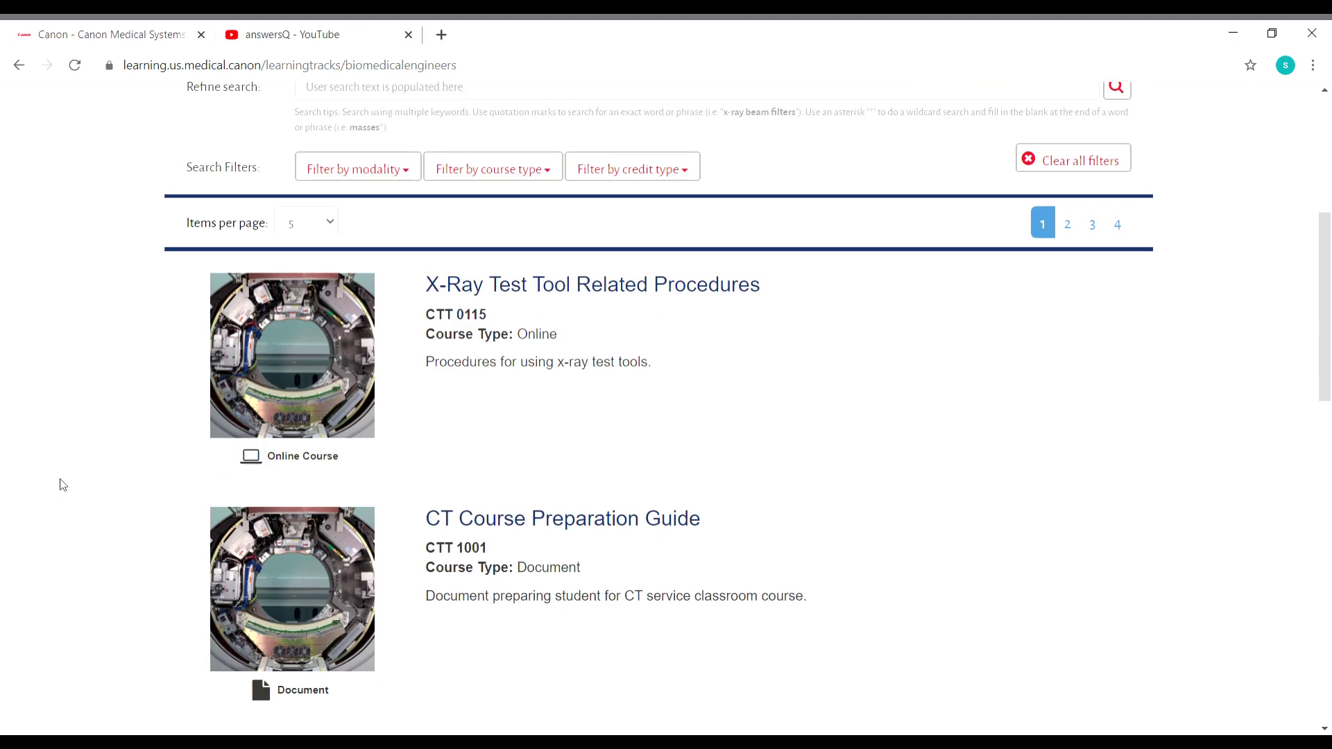
scroll(61, 485, down, 3)
scroll(60, 485, down, 3)
scroll(61, 485, down, 3)
scroll(61, 485, down, 3)
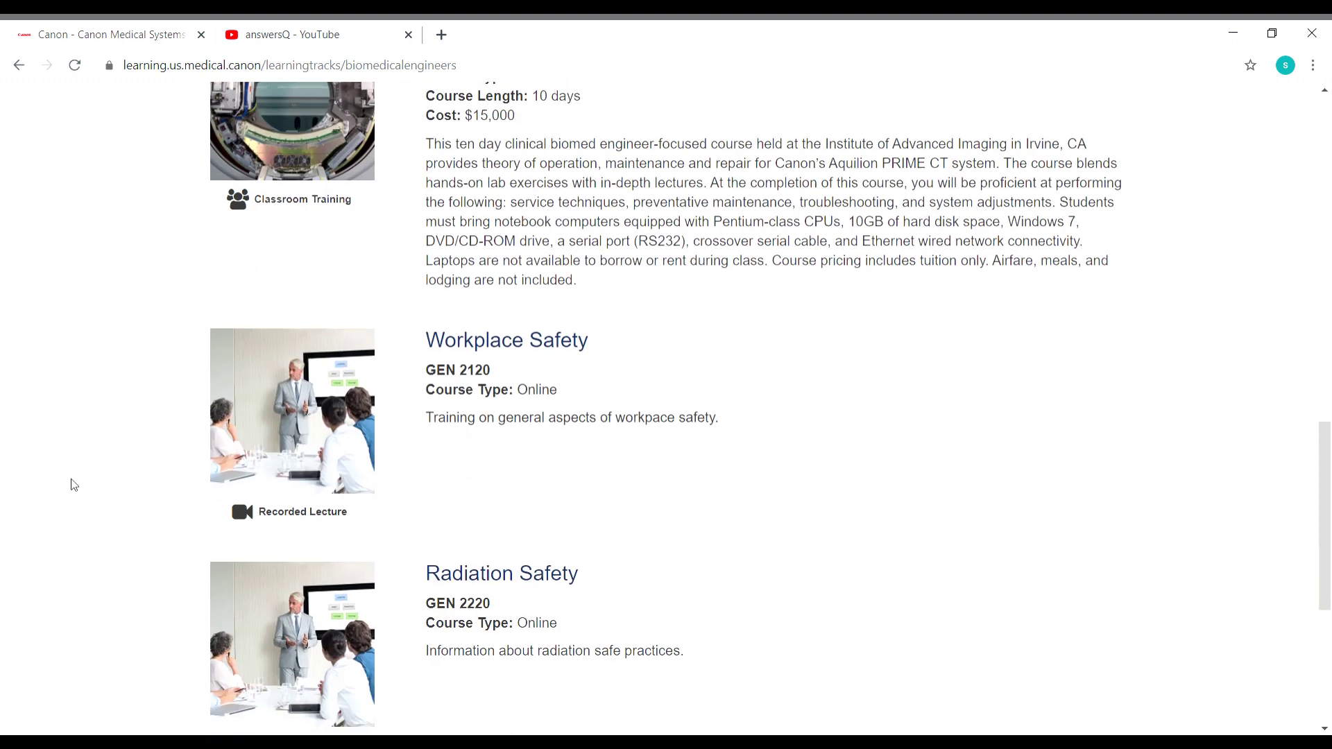
scroll(458, 579, down, 1)
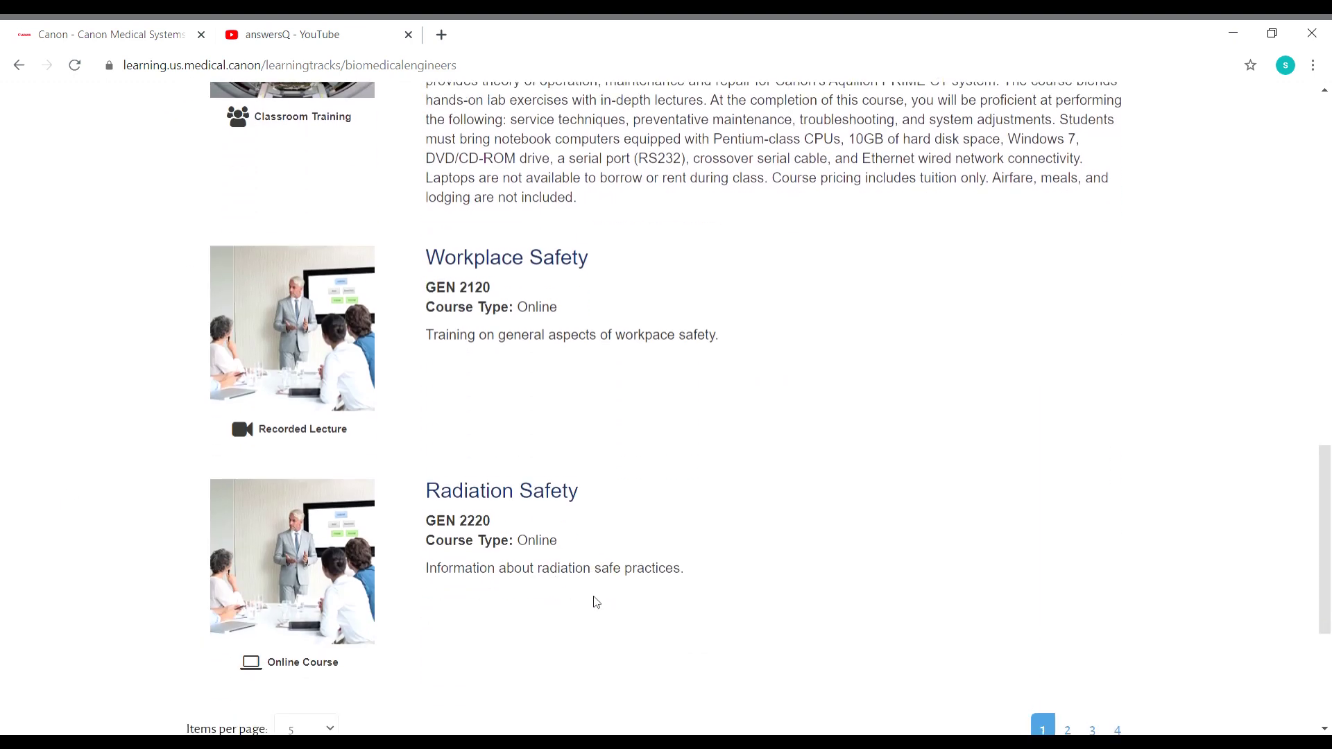
click(524, 493)
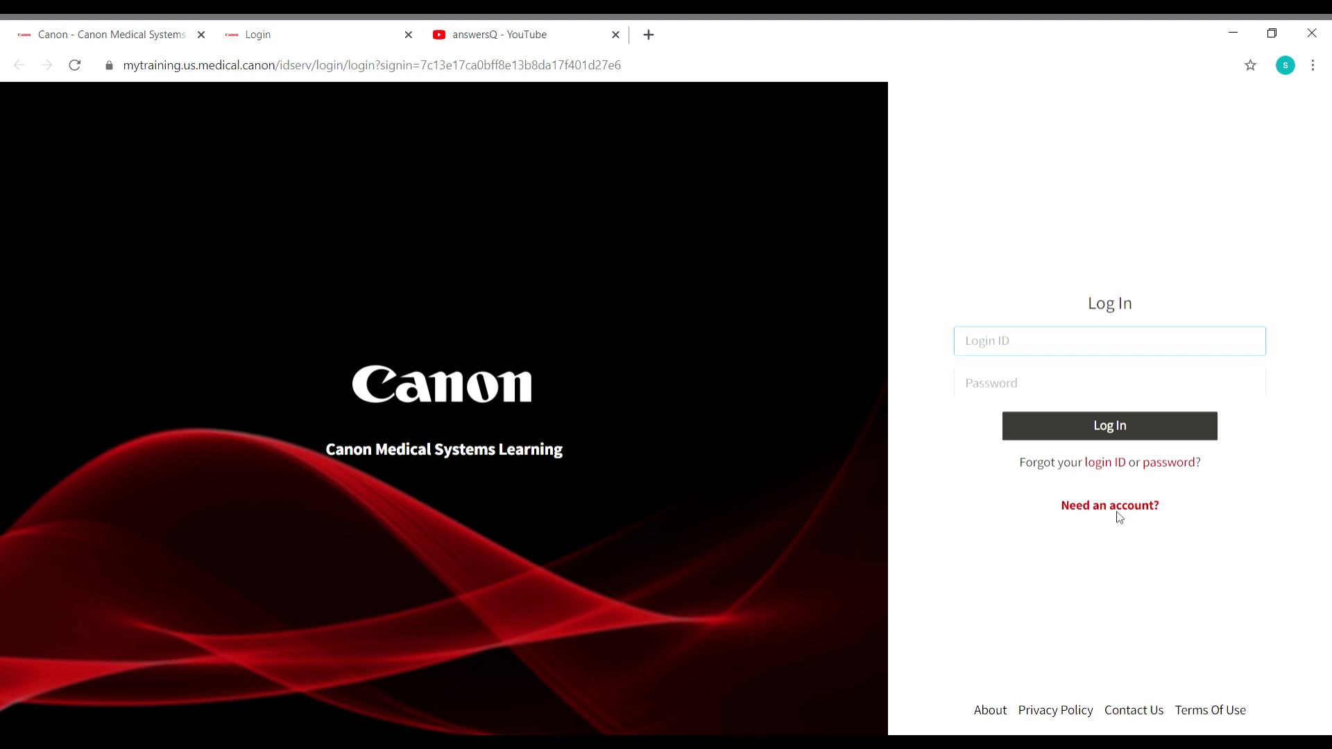
- Follow the Need an account? link on the Log In page
click(1141, 513)
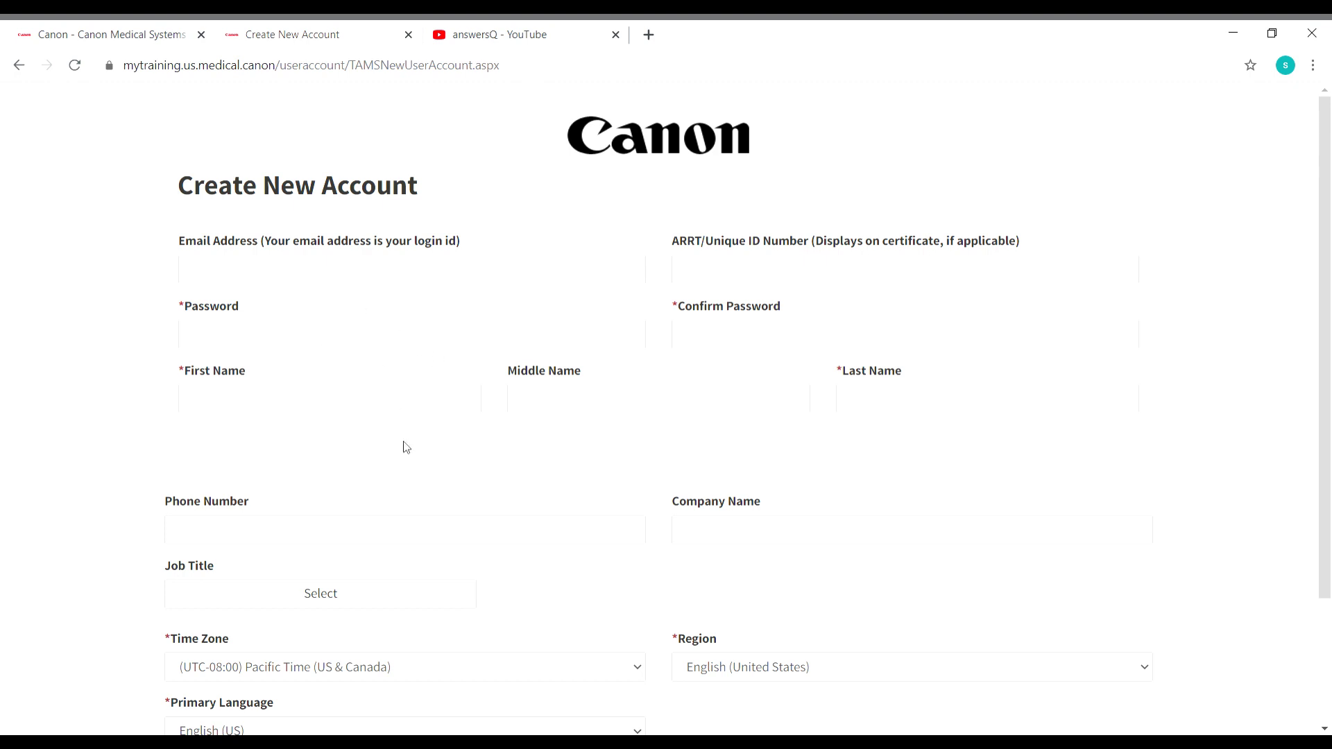
scroll(613, 401, down, 2)
scroll(613, 401, down, 2)
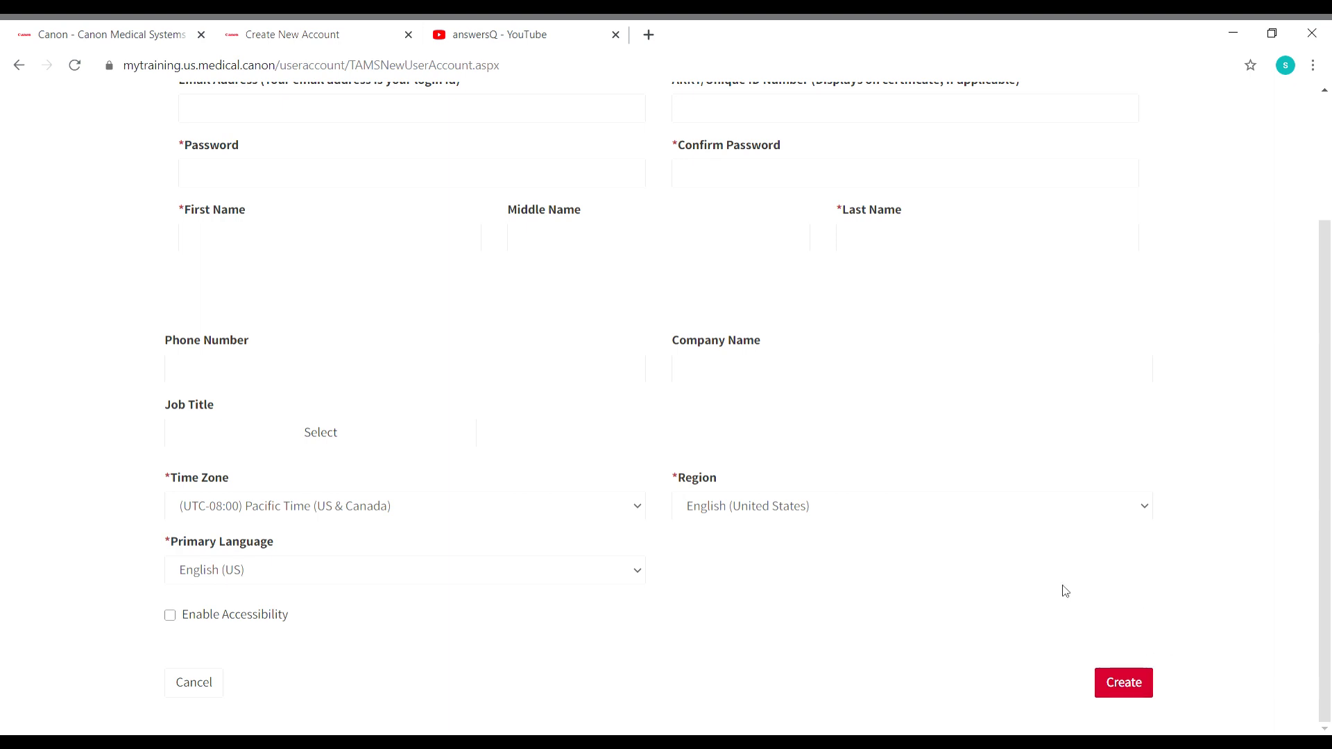
scroll(1062, 591, up, 4)
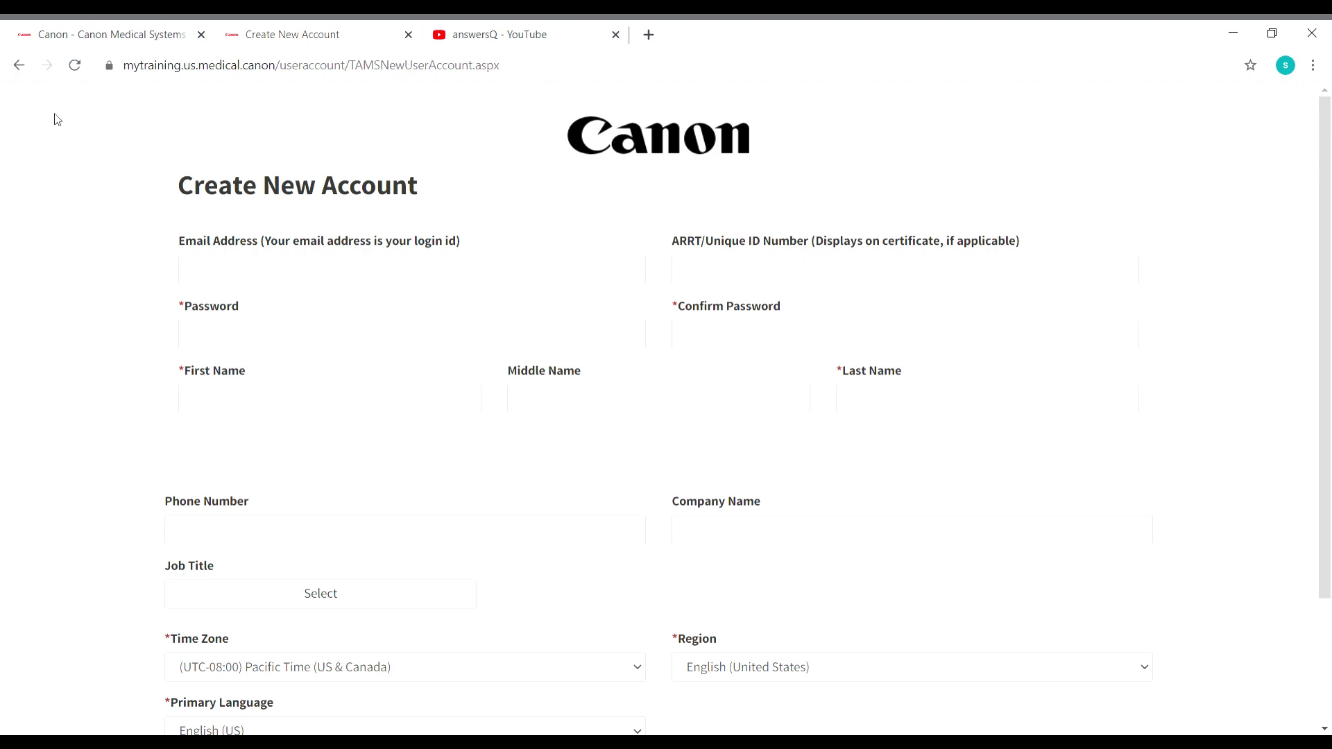
- Leave the empty account form and go back to the GEN2220 Radiation Safety course page
click(19, 65)
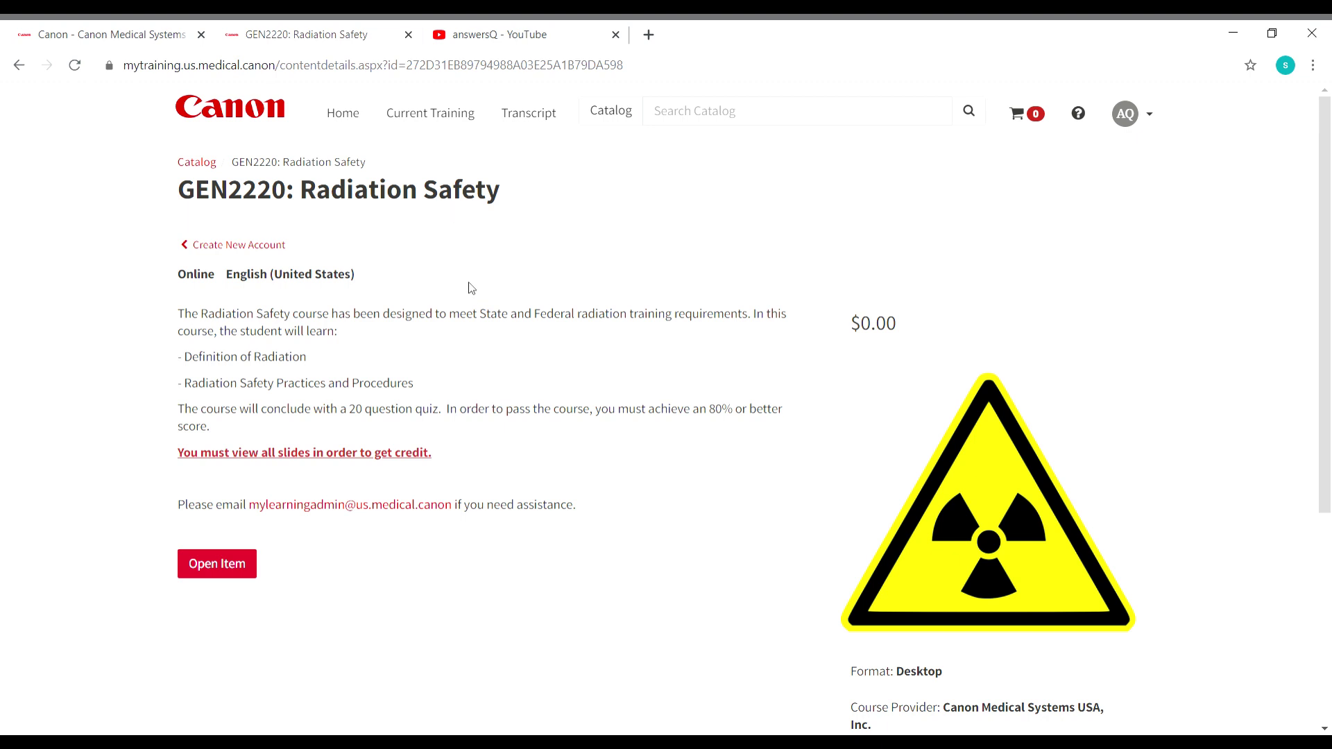
- Open the GEN2220 Radiation Safety course item
click(225, 574)
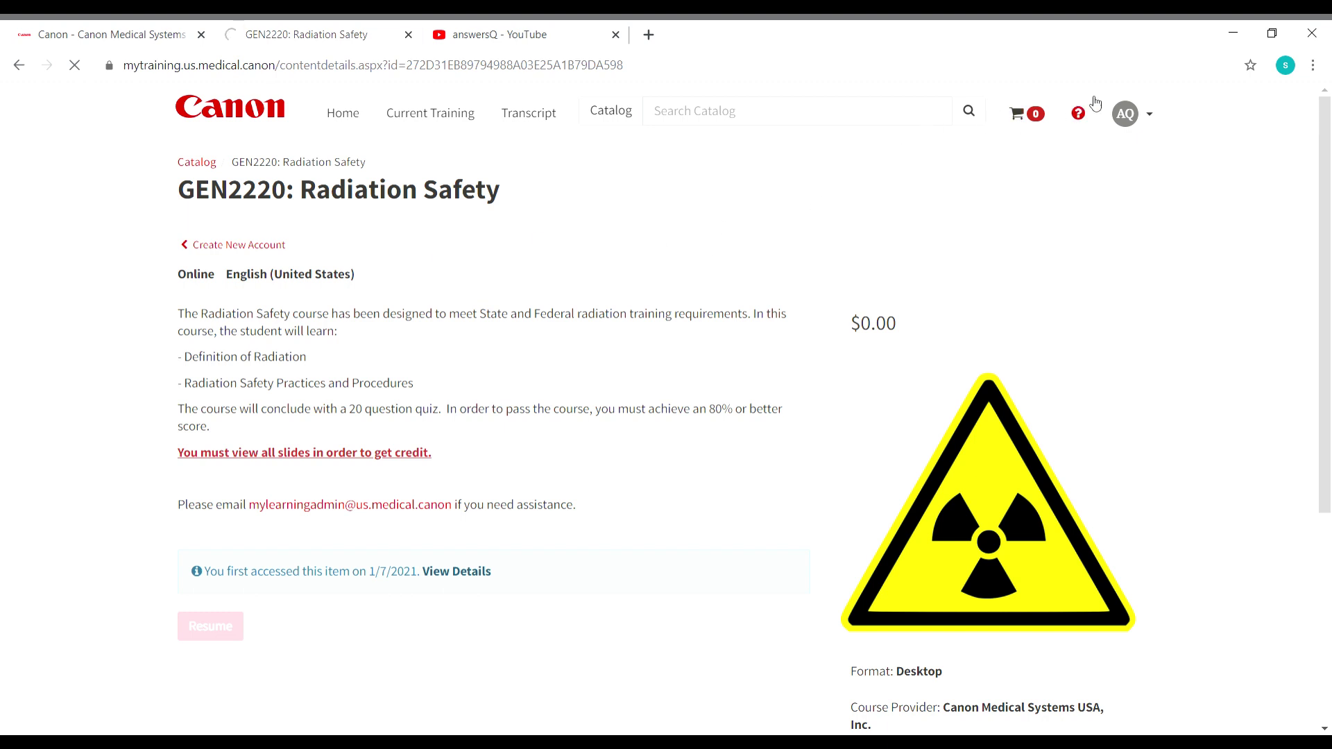
click(1126, 112)
- Go to the Canon training Catalog page
click(611, 111)
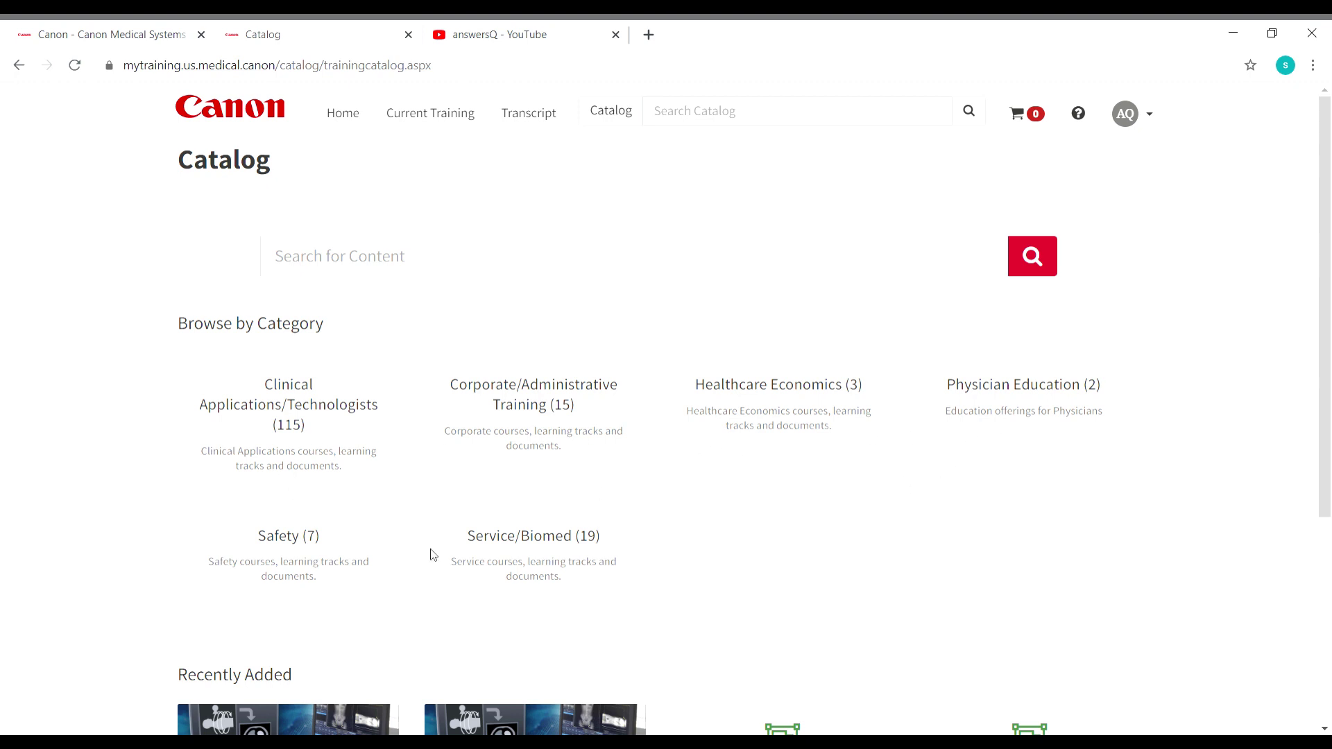
scroll(430, 552, down, 3)
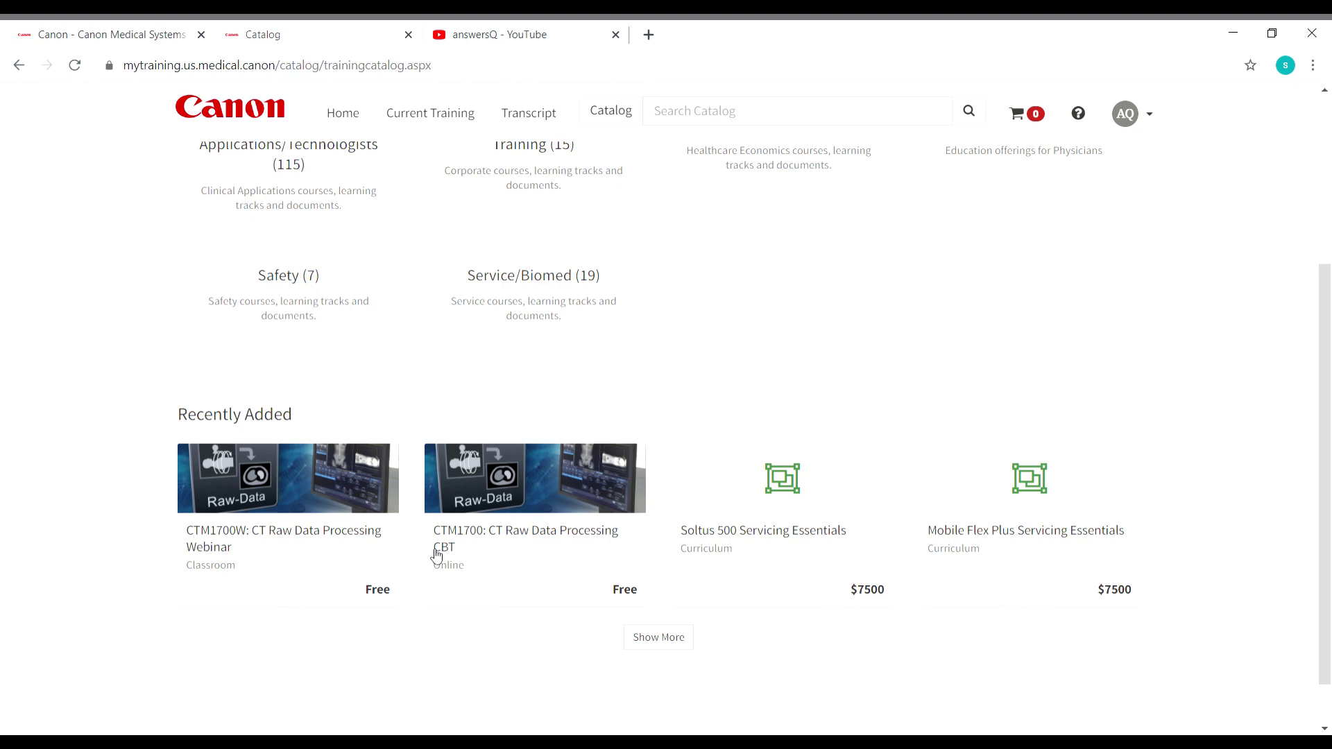
scroll(416, 421, up, 5)
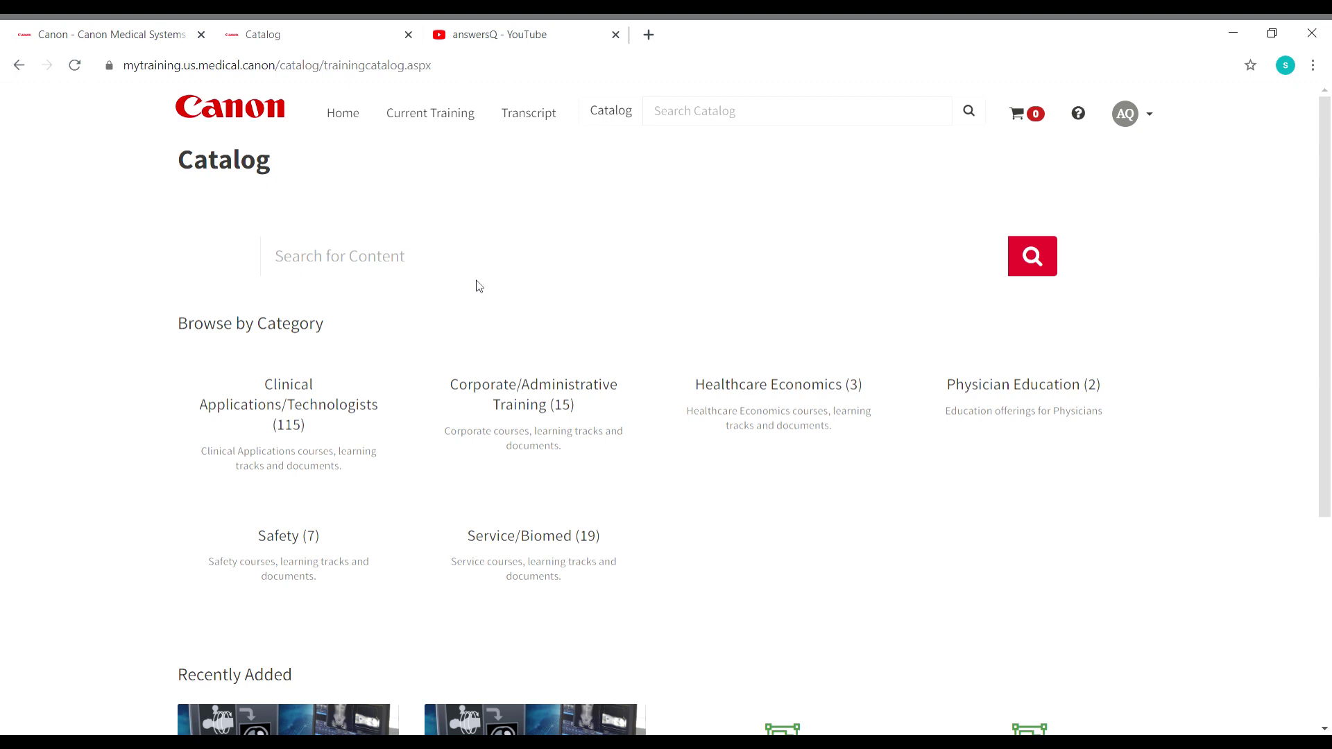
- Return to the Biomedical Engineers listing and open its Browse Courses menu
click(111, 32)
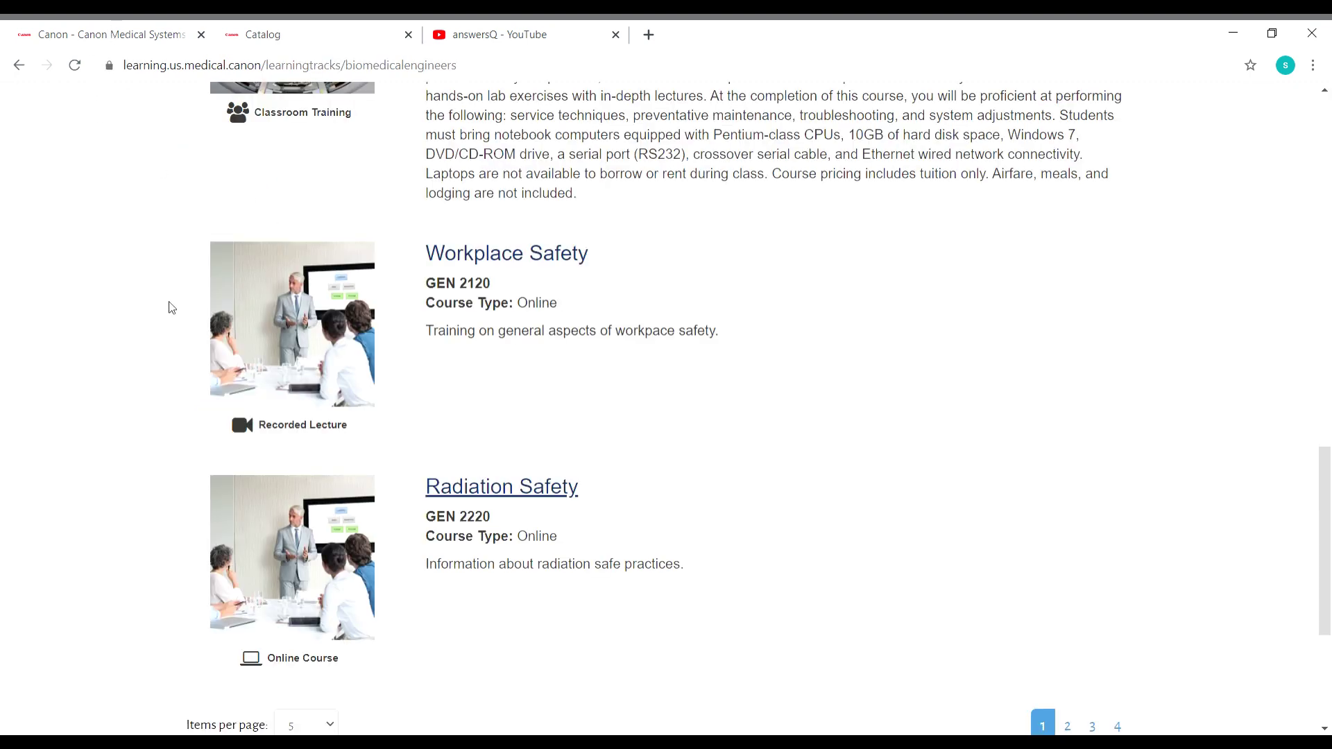
scroll(169, 301, up, 5)
scroll(168, 309, up, 5)
scroll(169, 309, up, 3)
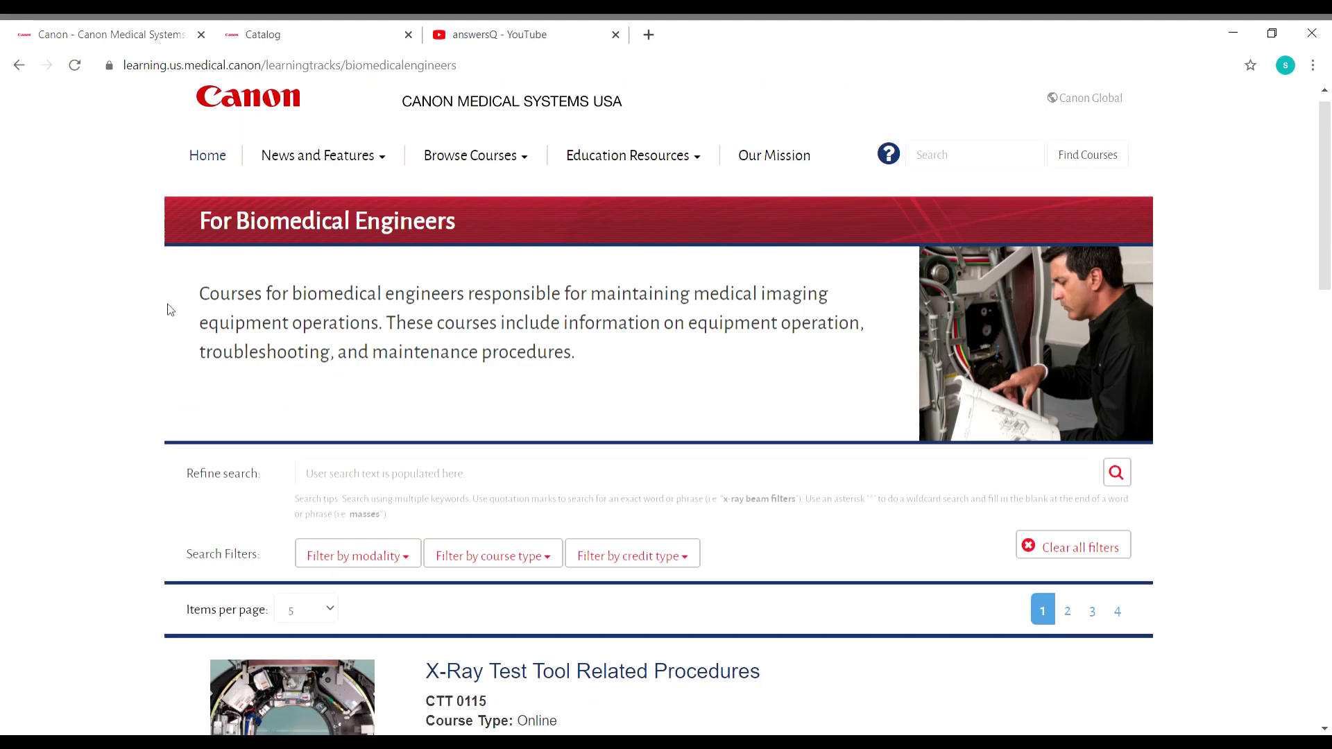
scroll(169, 309, up, 5)
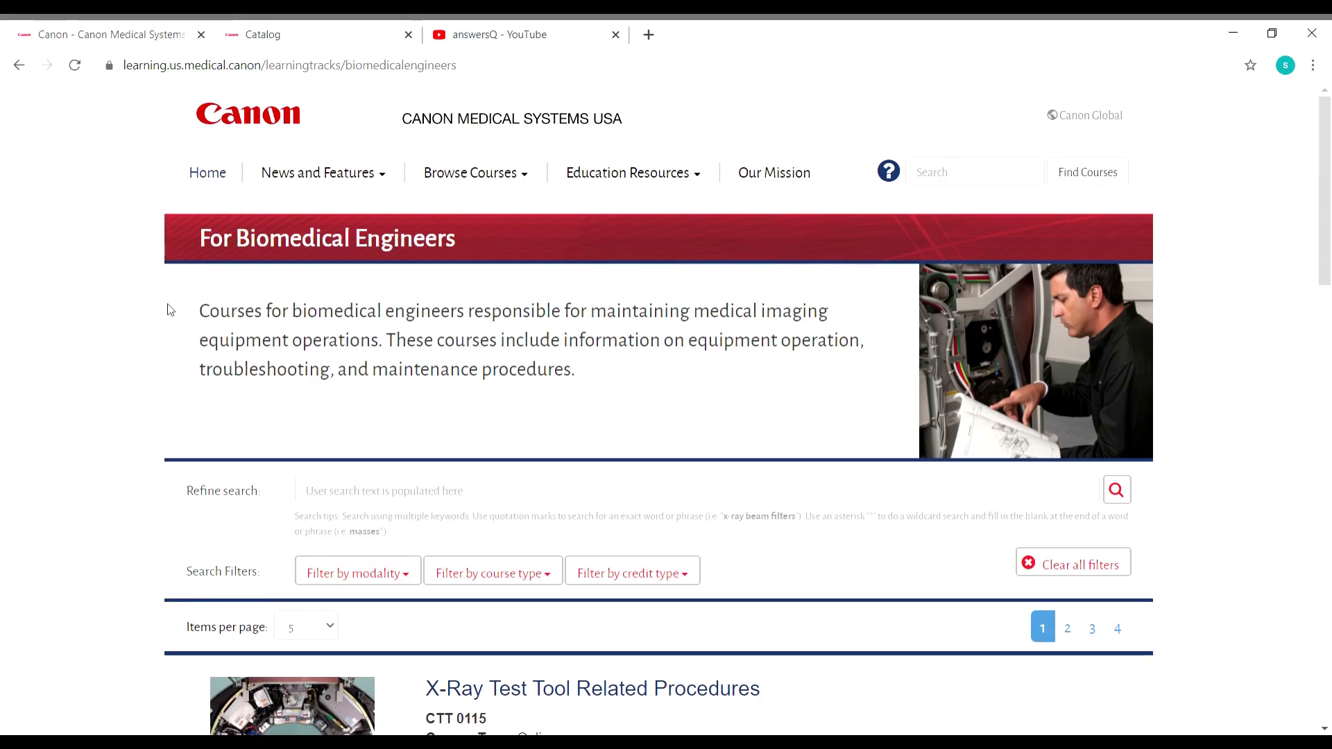
click(477, 177)
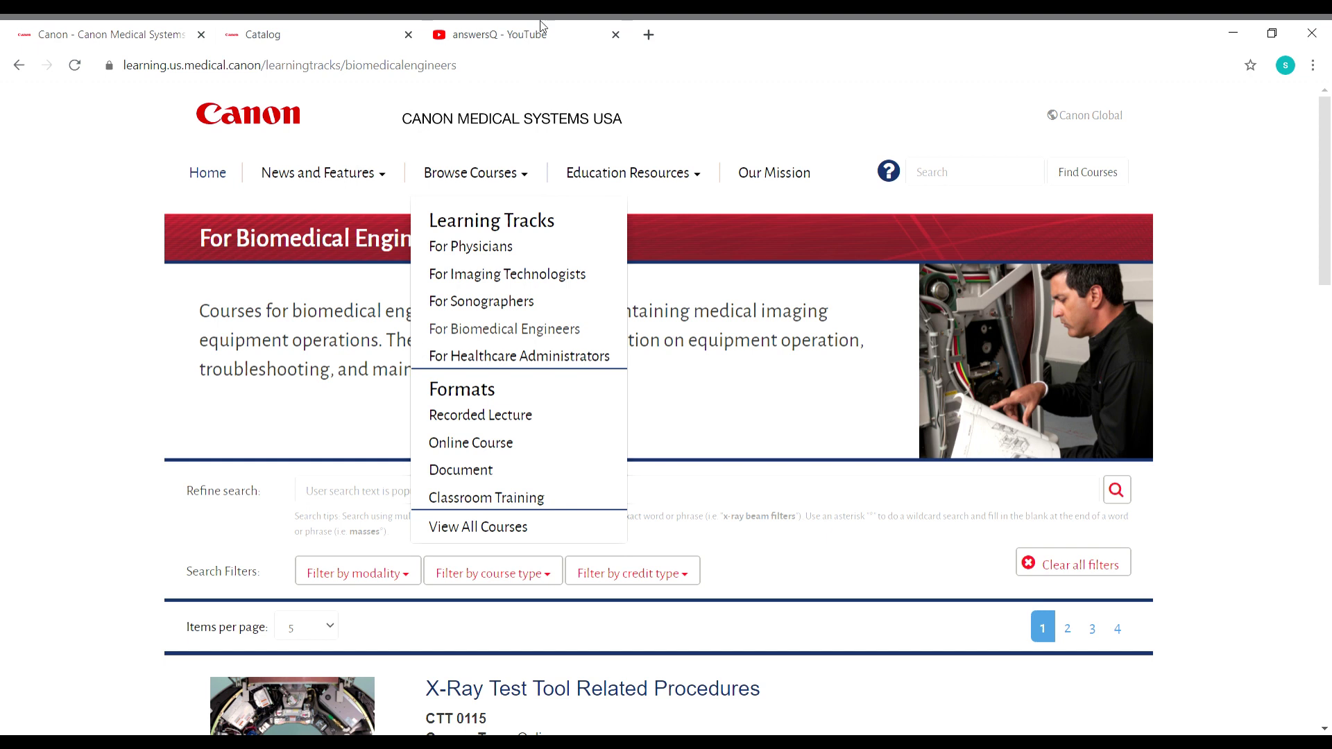
- Switch back to the answersQ YouTube channel's videos tab
click(574, 34)
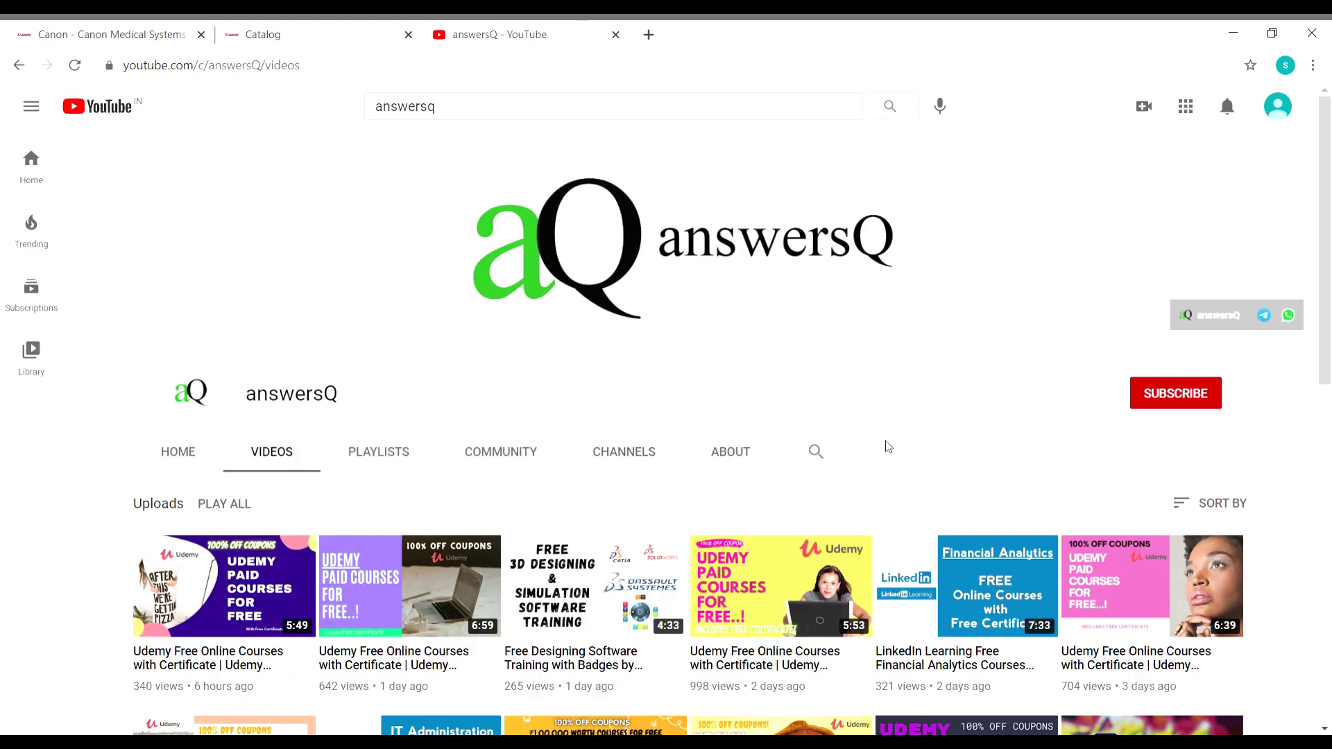